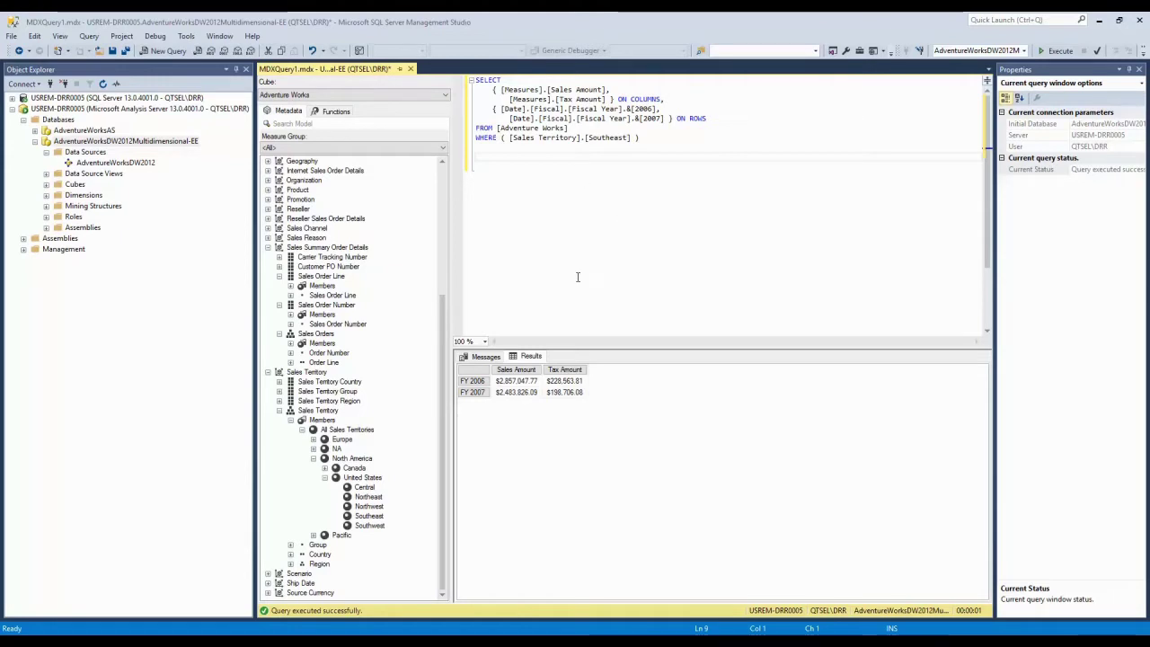
Step: Change the query's territory filter from Southeast to Northwest and re-run it in SQL Server Management Studio
double_click(609, 136)
type("Nor")
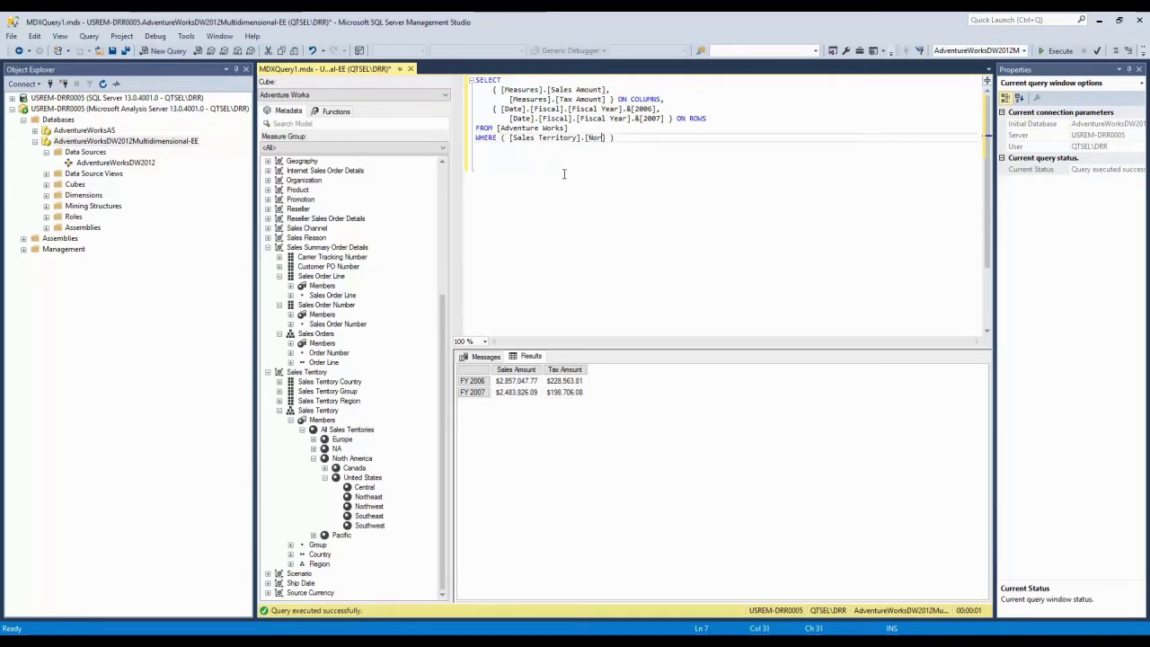
type("thwest")
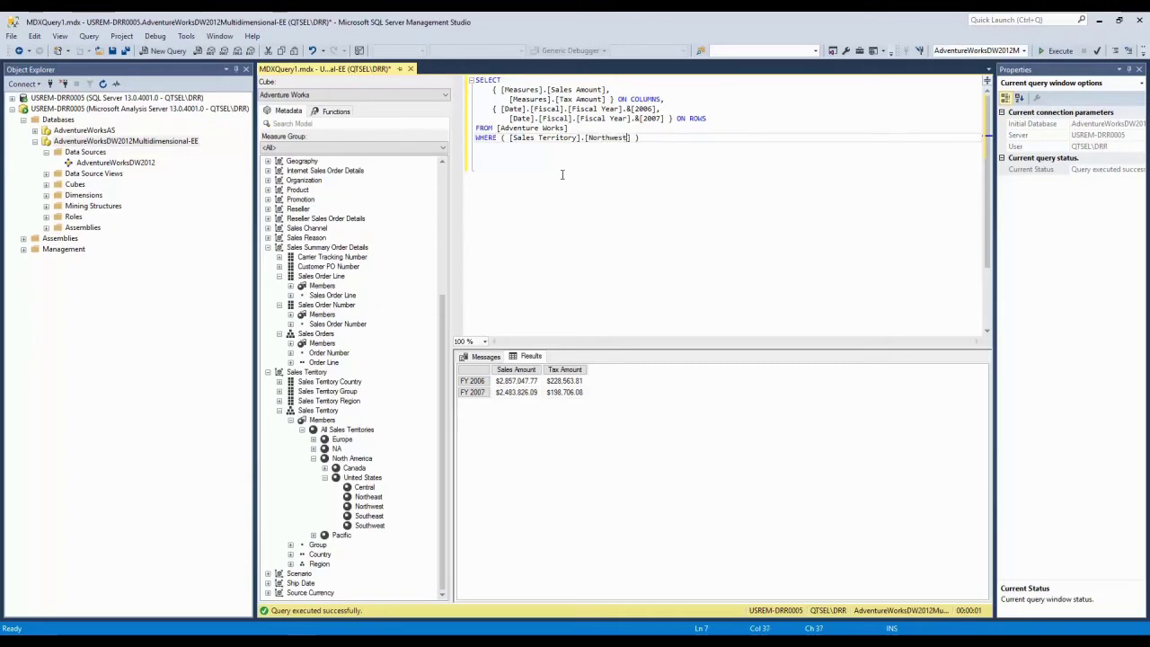
left_click(1047, 51)
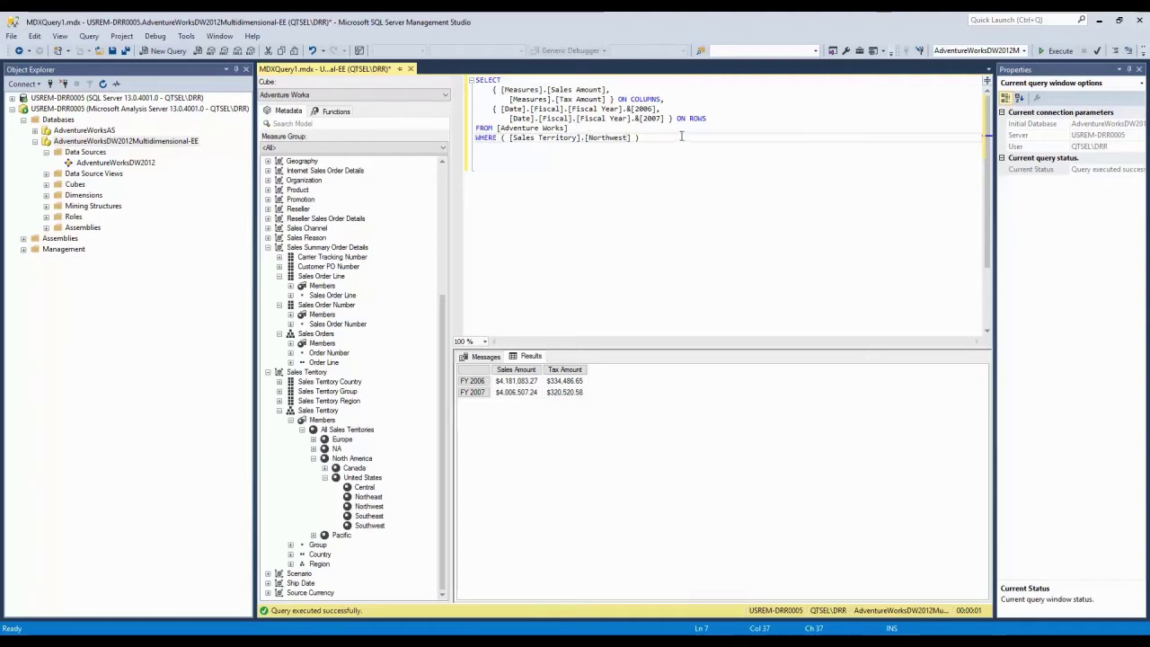
Step: Copy the entire MDX query text to the clipboard
left_click_drag(681, 135, 476, 80)
right_click(514, 101)
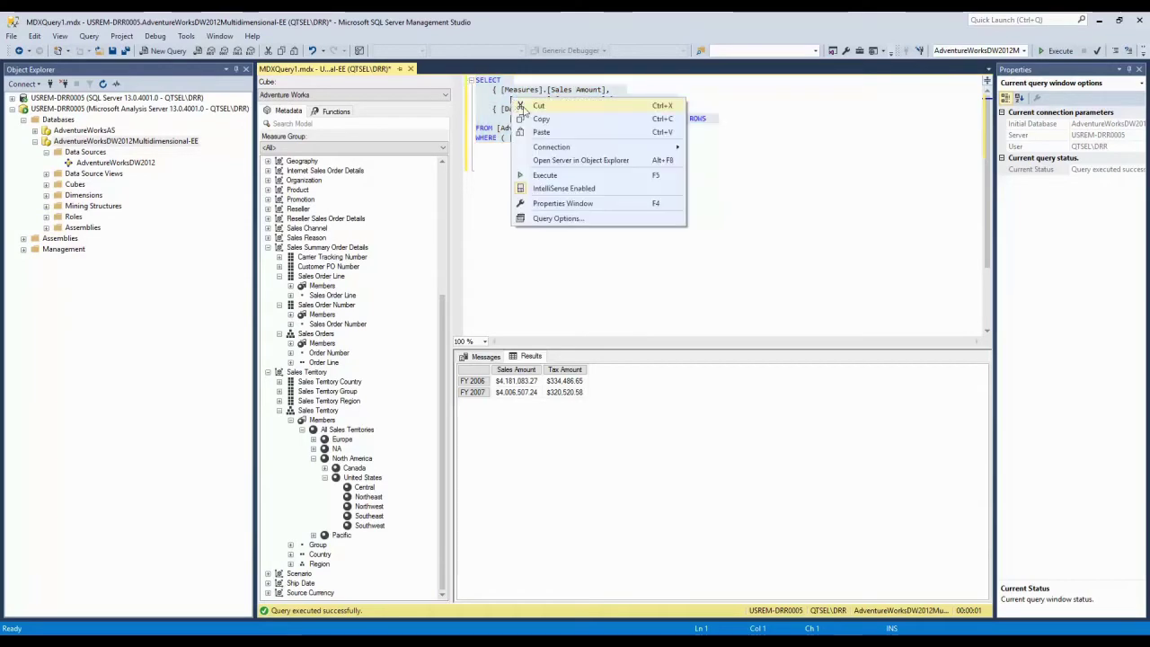
left_click(540, 119)
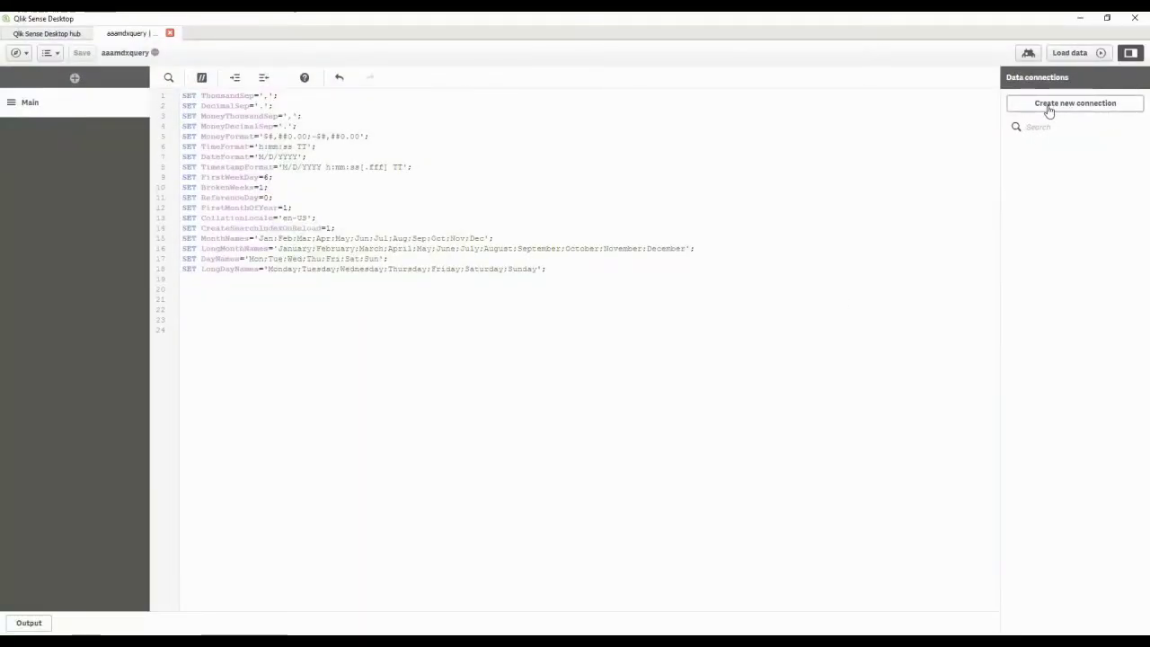
Step: Create a new OLE DB data connection using Microsoft OLE DB Provider for Analysis Services 13.0
left_click(1049, 106)
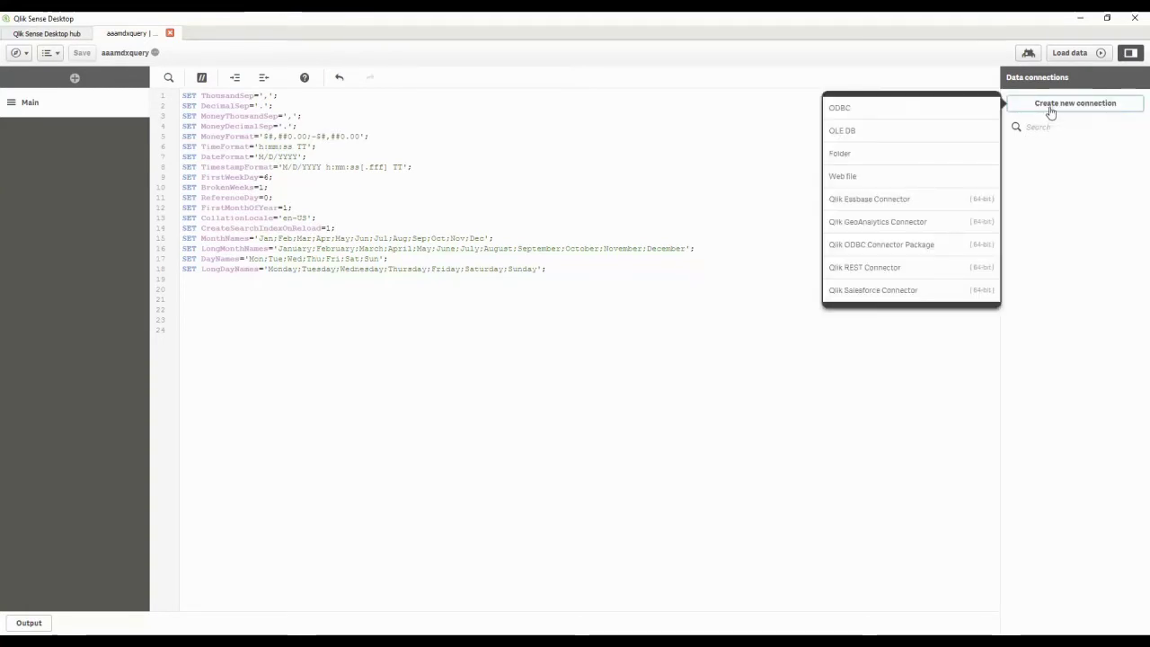
left_click(933, 130)
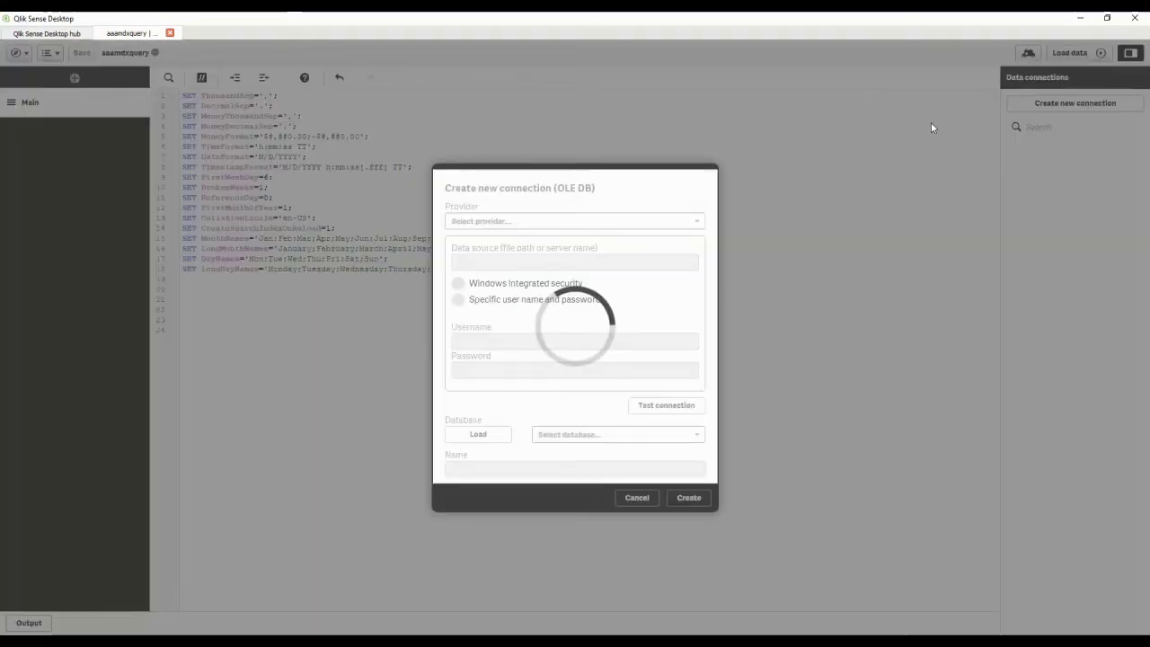
left_click(683, 225)
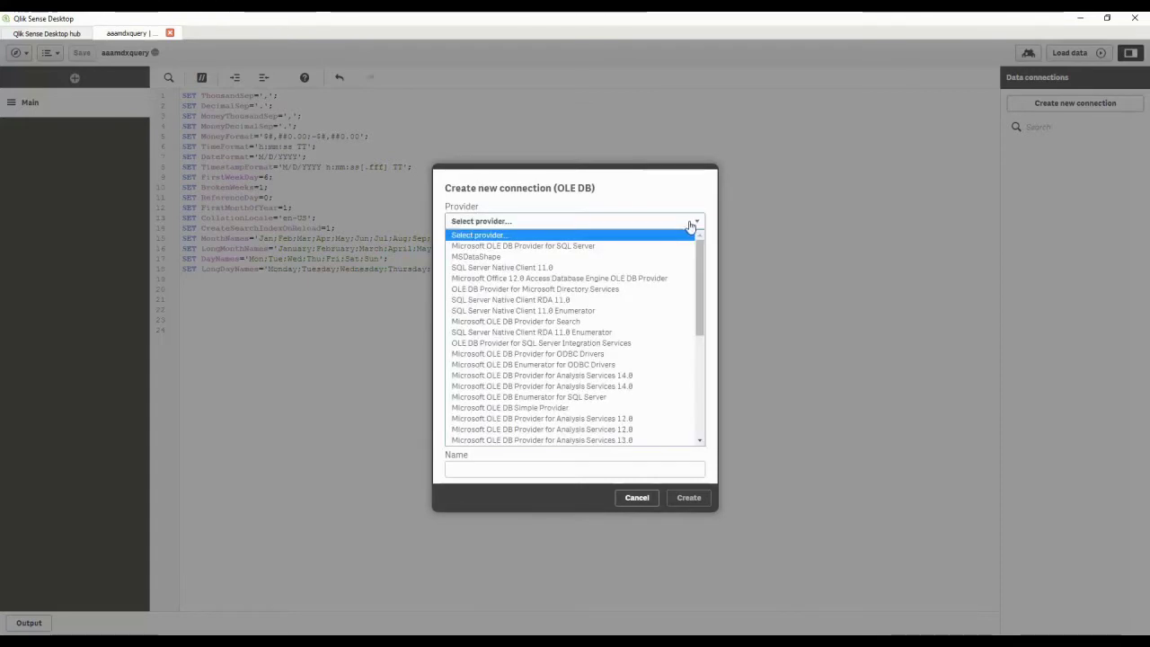
left_click(674, 229)
left_click(683, 223)
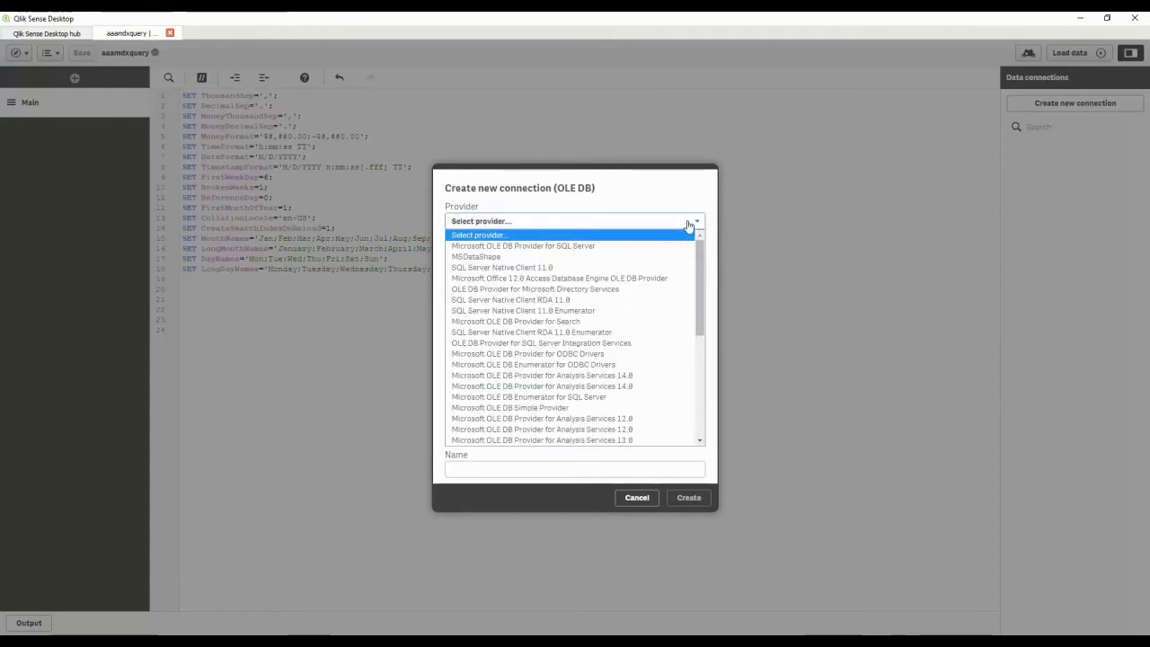
left_click_drag(700, 288, 698, 321)
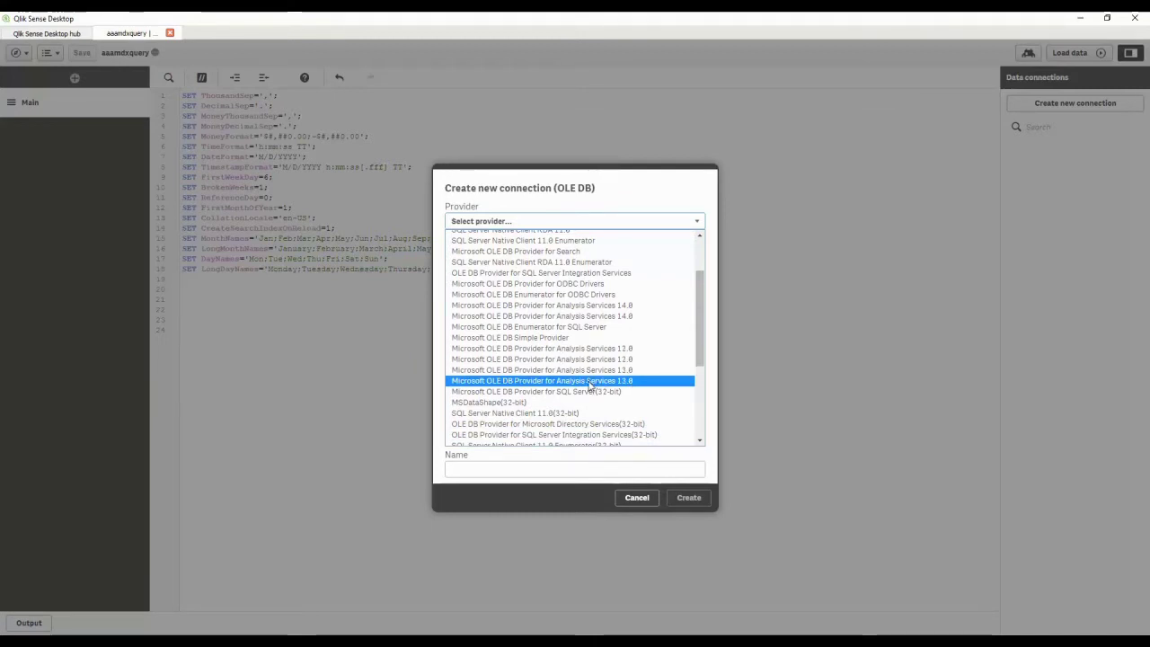
left_click(590, 385)
Step: Set data source usrem-drr0005 with Windows integrated security and test the connection
left_click(596, 266)
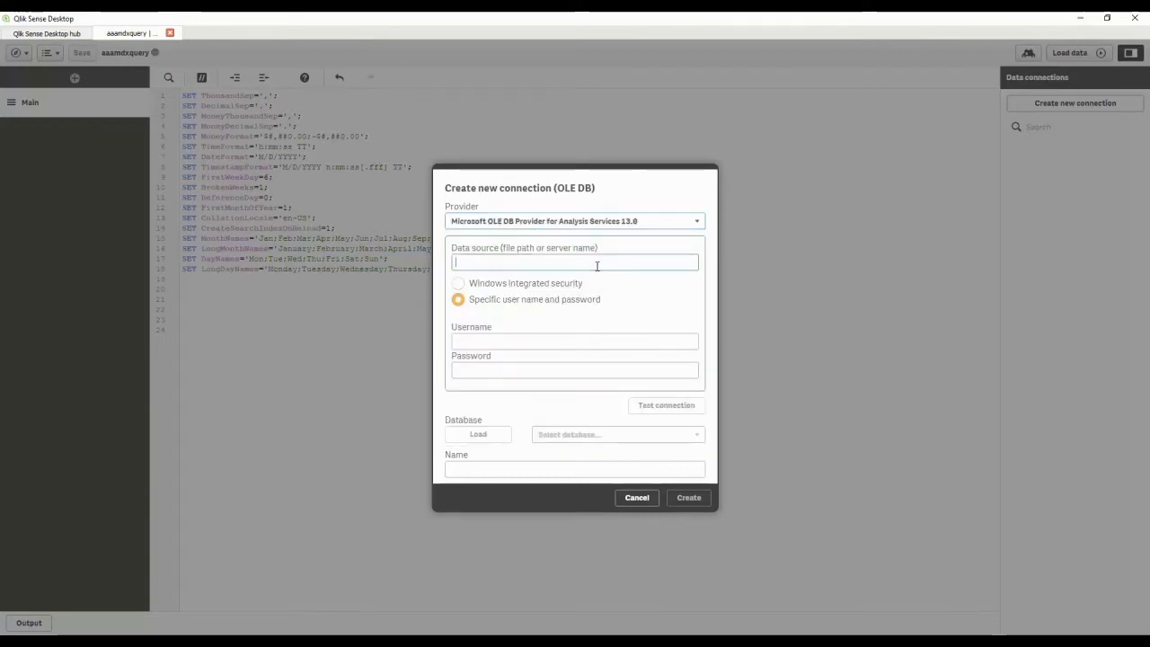
type("usrem")
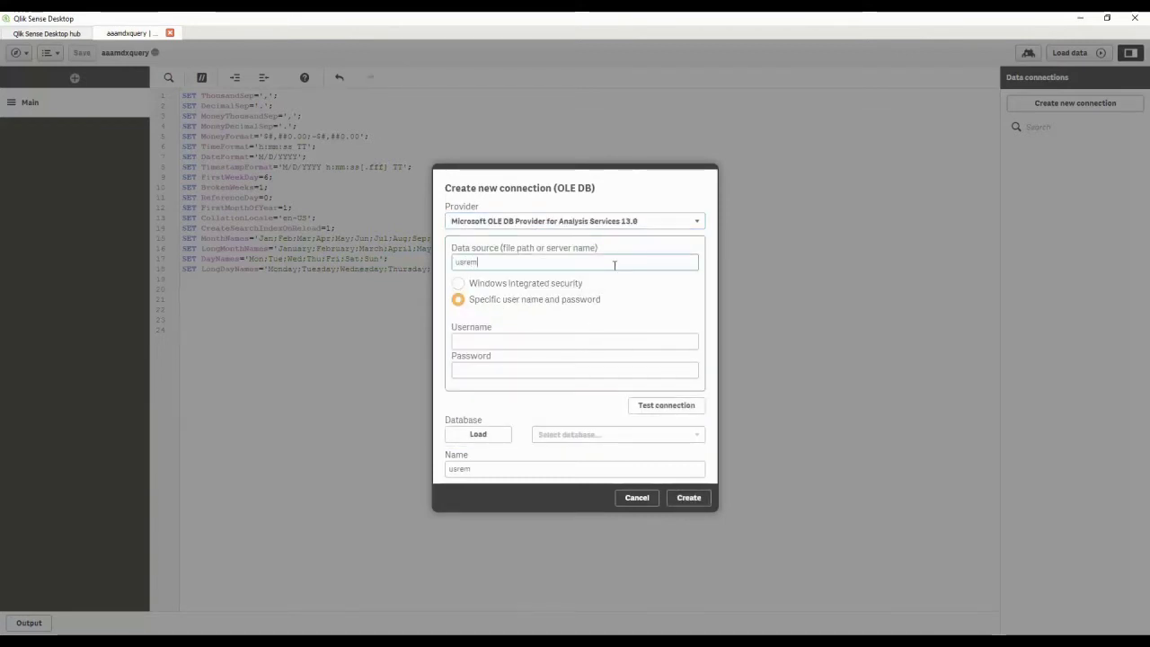
type("-drr00")
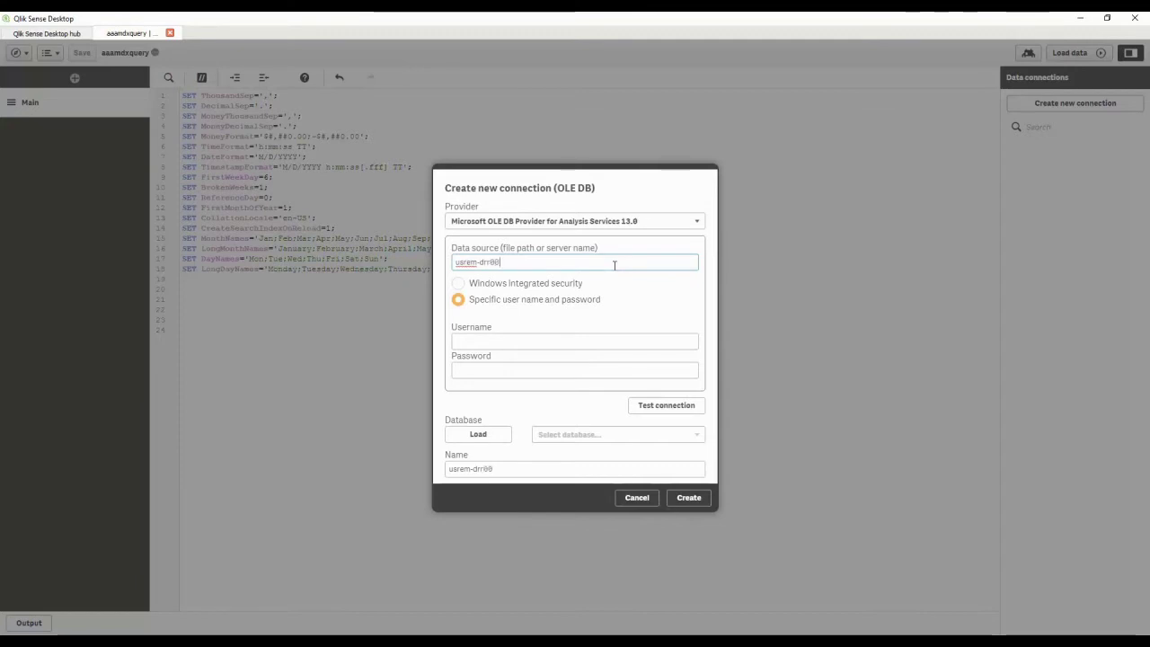
type("05")
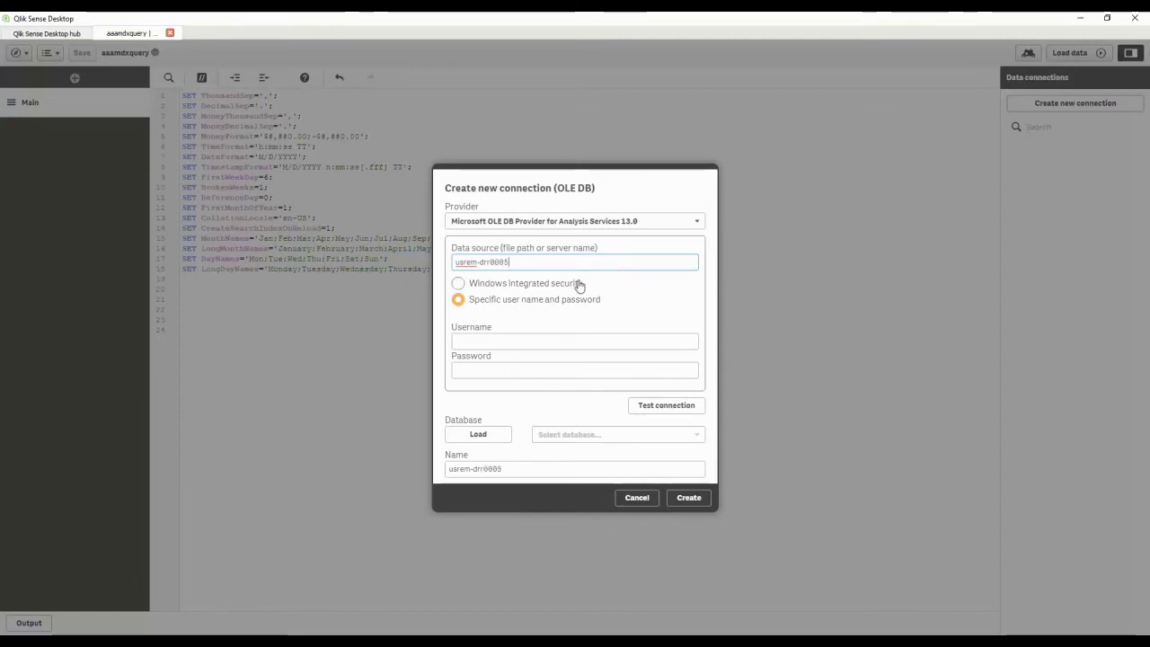
left_click(576, 285)
left_click(664, 409)
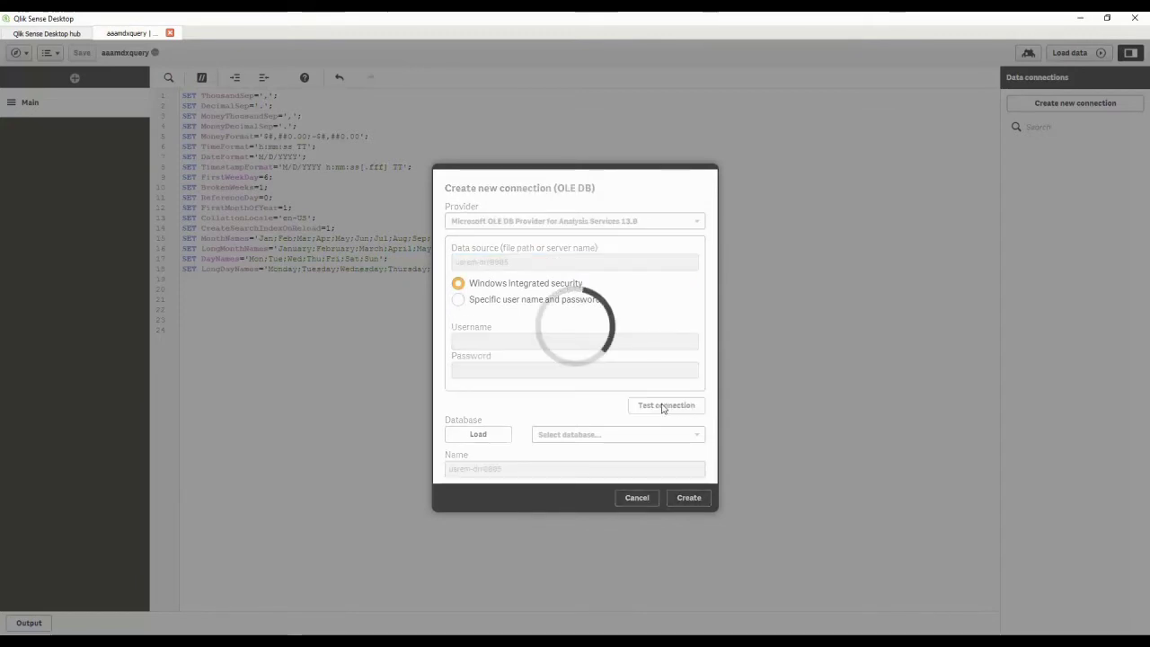
Step: Load the server's databases, choose AdventureWorksDW2012Multidimensional-EE, and create the connection
left_click(492, 433)
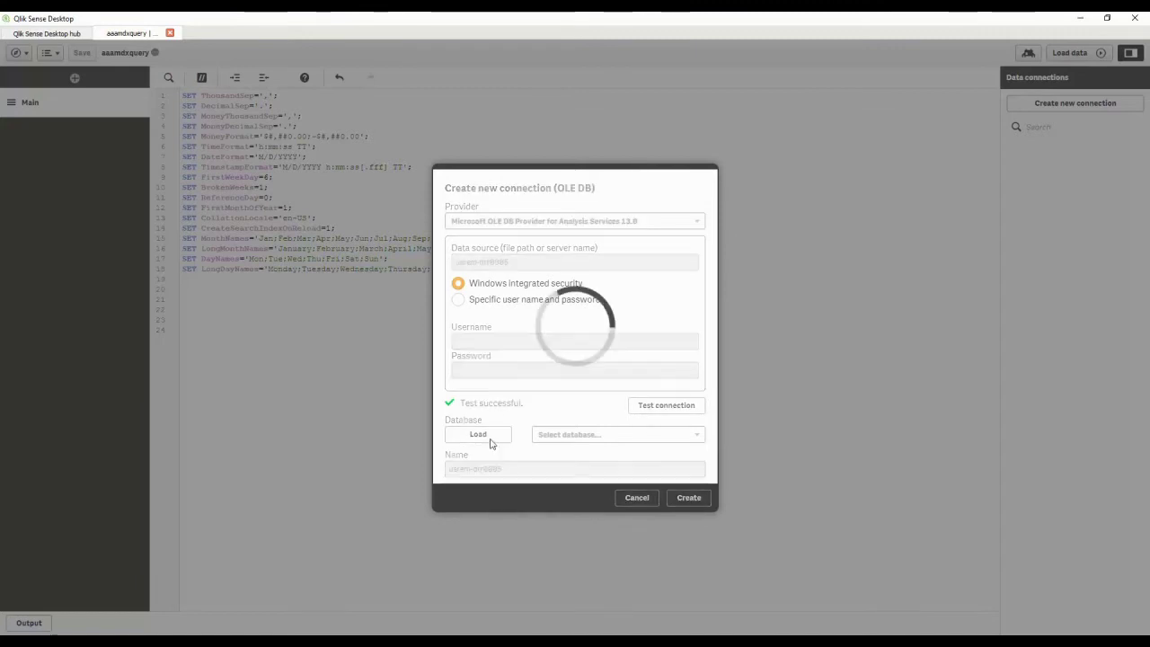
left_click(599, 437)
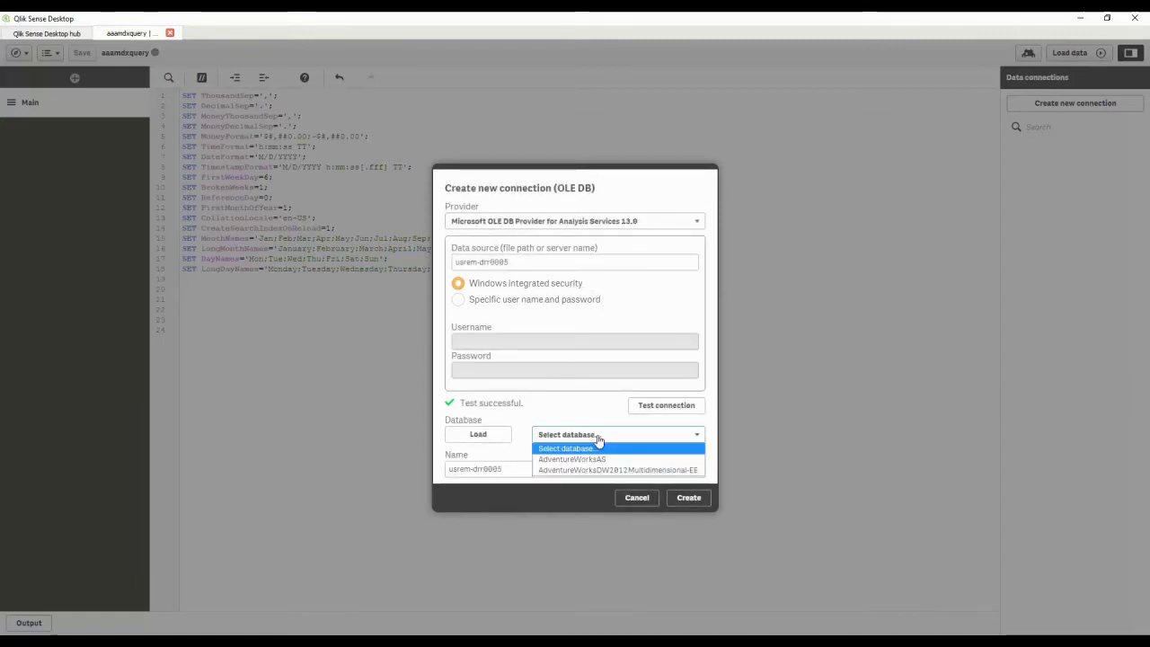
left_click(606, 468)
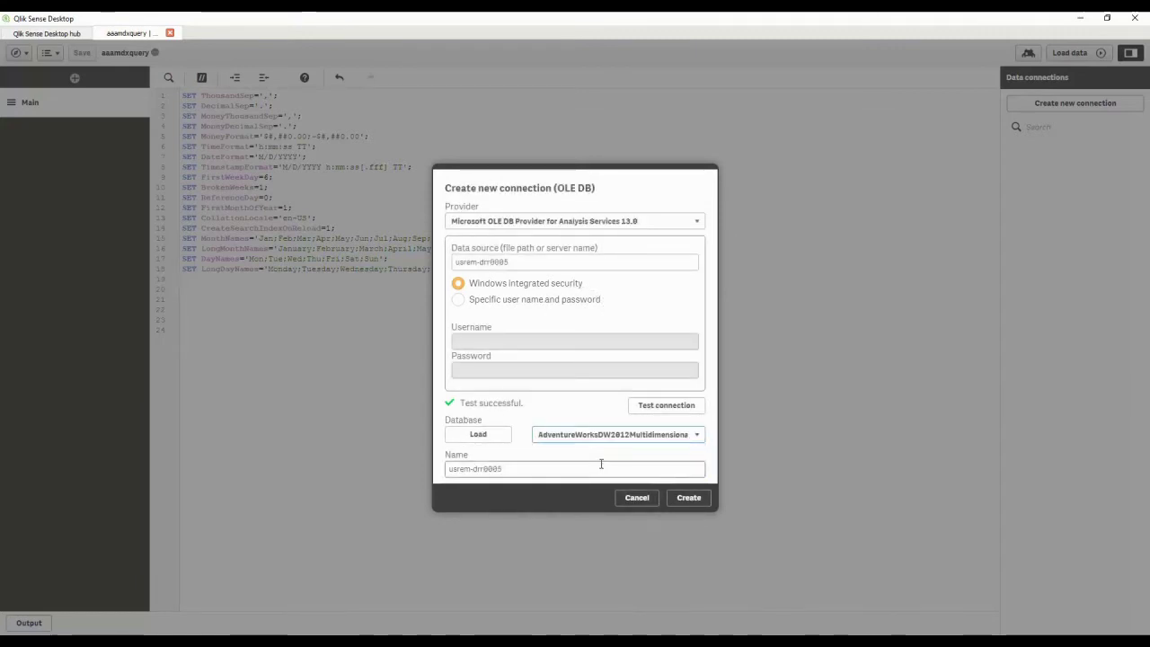
left_click(688, 500)
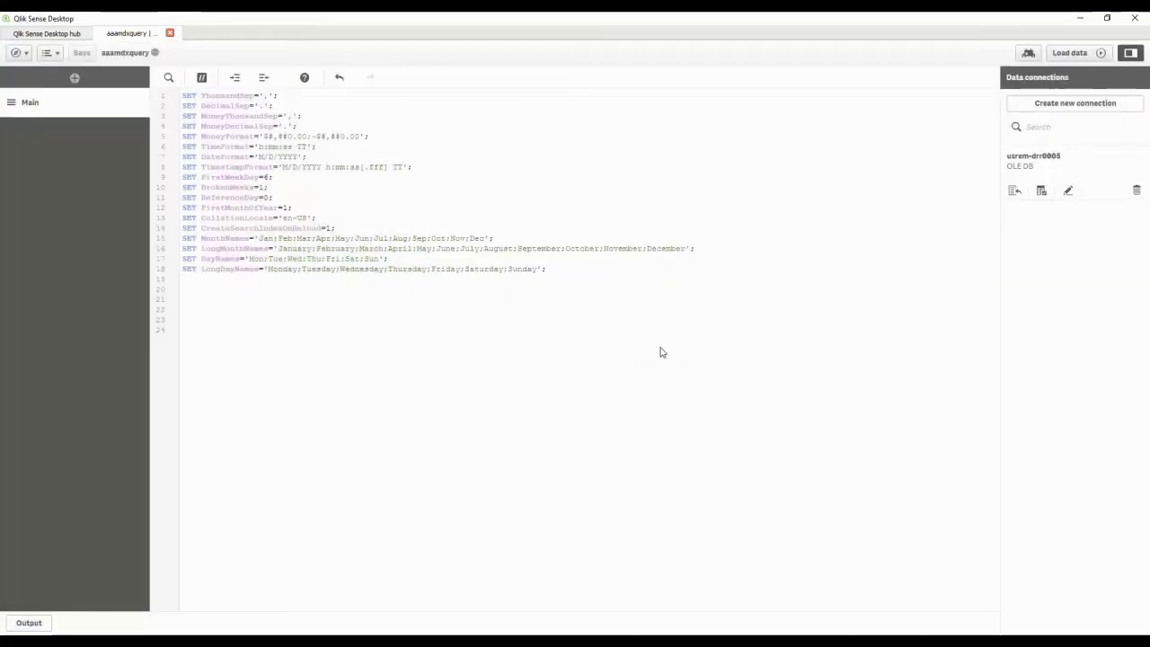
Step: Insert the connect statement, then add 'Cube:' and 'Load *; SQL' followed by the pasted Northwest MDX query
left_click(1015, 191)
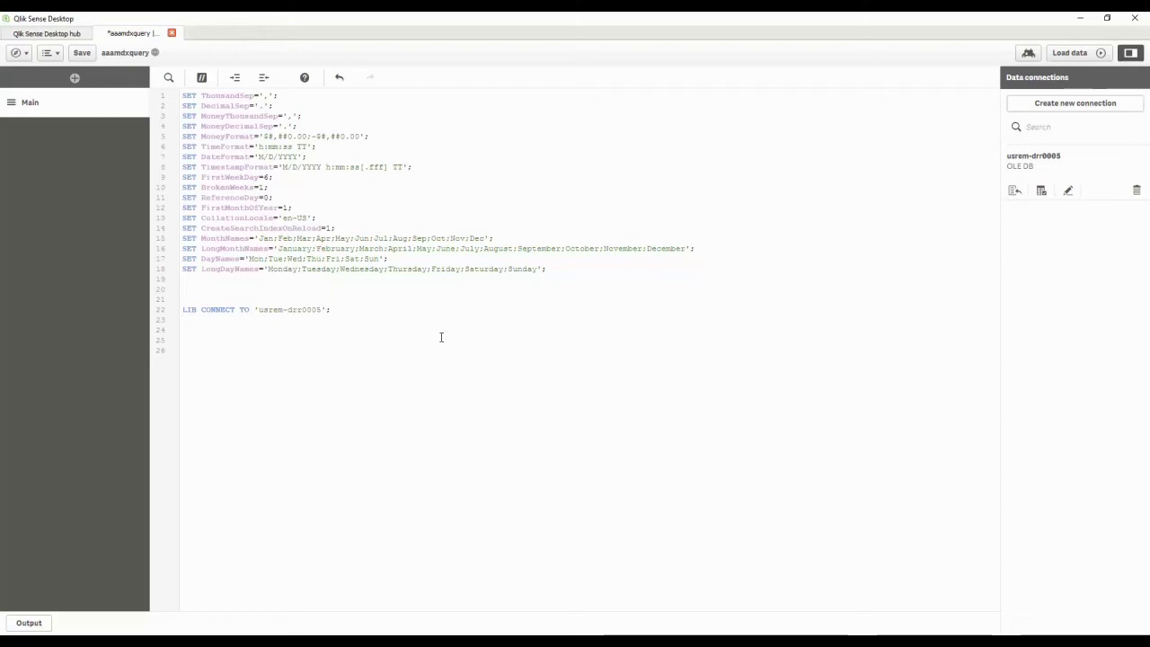
type("Cube:")
key("Escape")
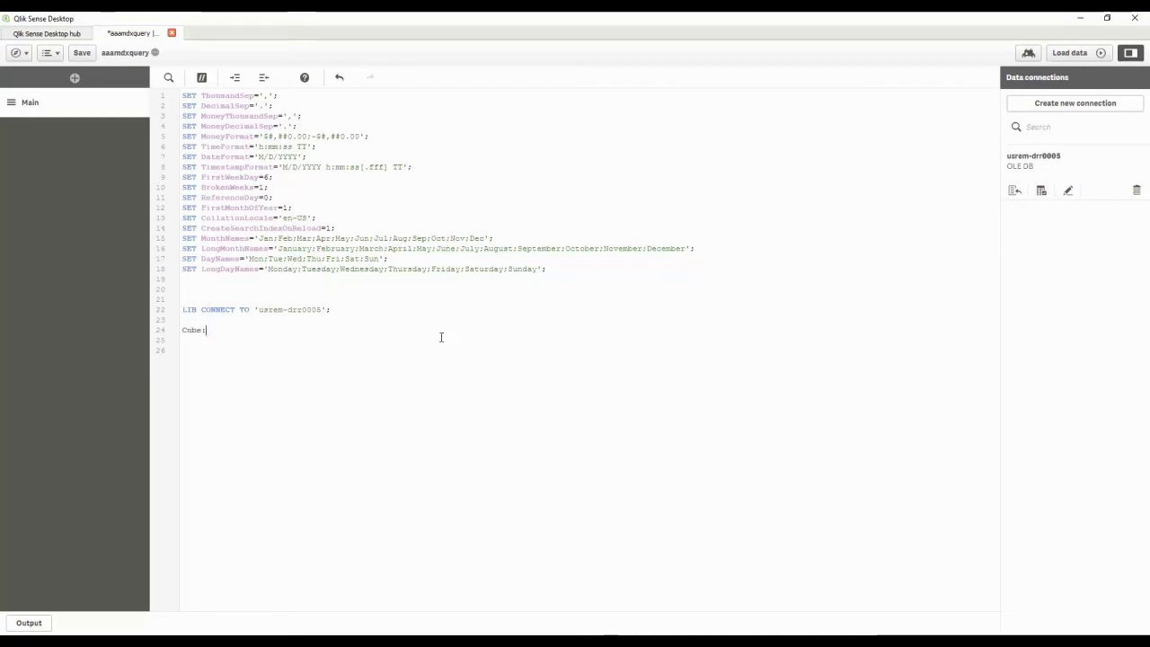
type("Load *; ")
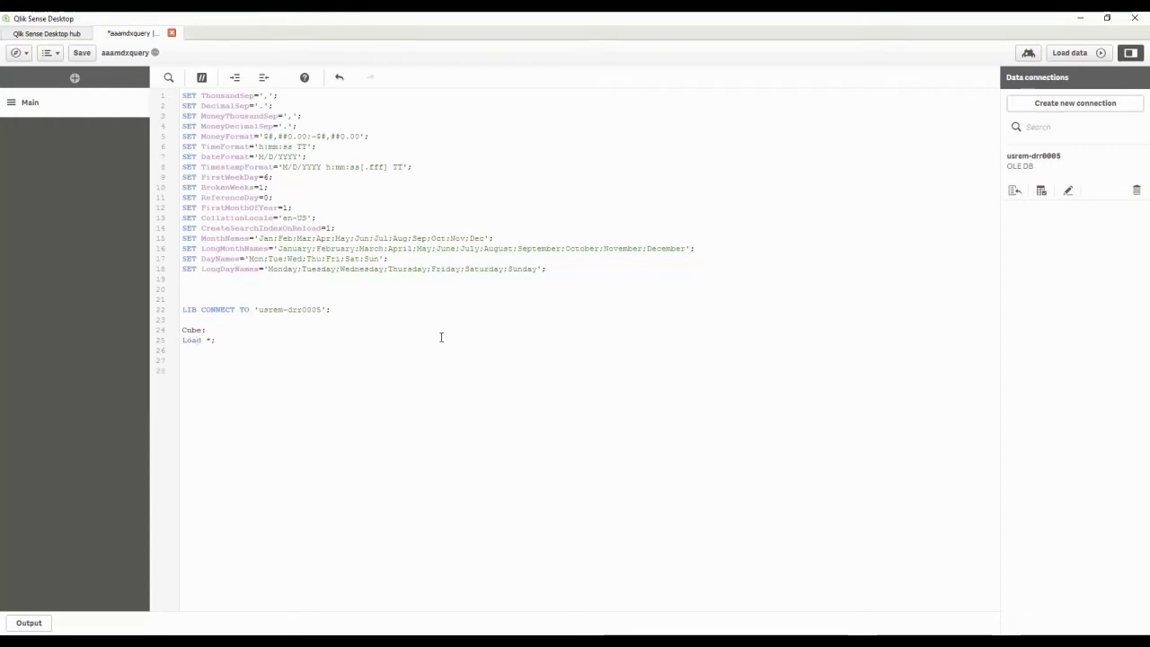
type("SQL")
type("SELECT     { [Measures].[Sales Amount],         [Measures].[Tax Amount] } ON COLUMNS,     { [Date].[Fiscal].[Fiscal Year].&[2006],         [Date].[Fiscal].[Fiscal Year].&[2007] } ON ROWS FROM [Adventure Works] WHERE ( [Sales Territory].[Northwest] )")
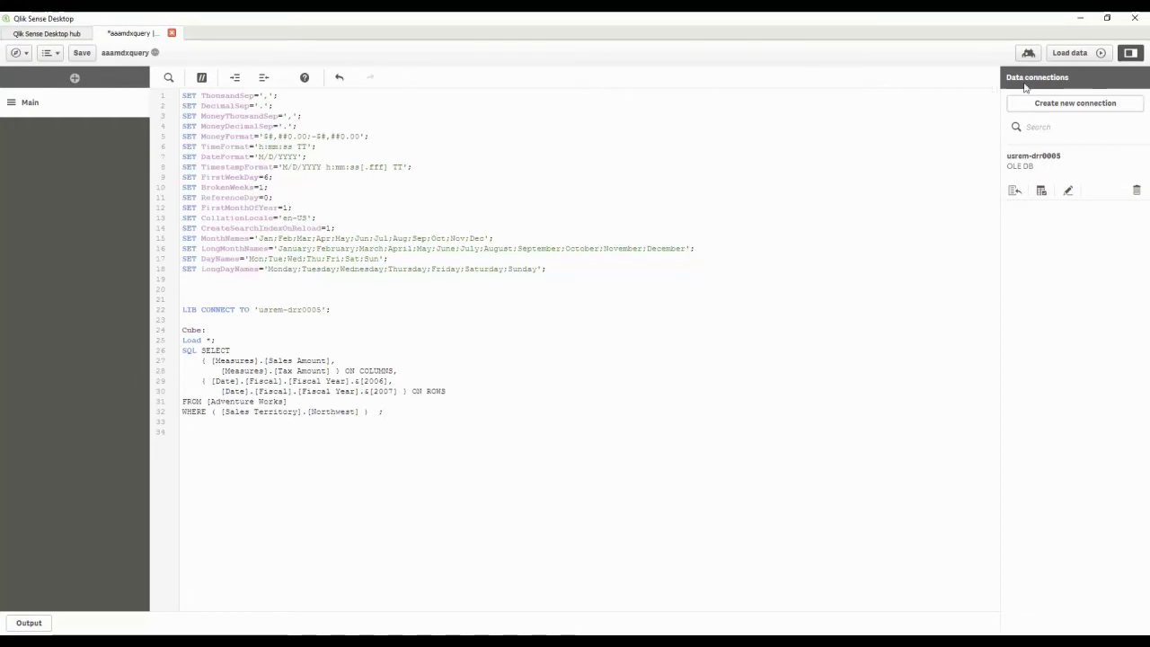
Step: Load the data and preview the Cube table's FY 2006 and FY 2007 rows in the data model viewer
left_click(1063, 54)
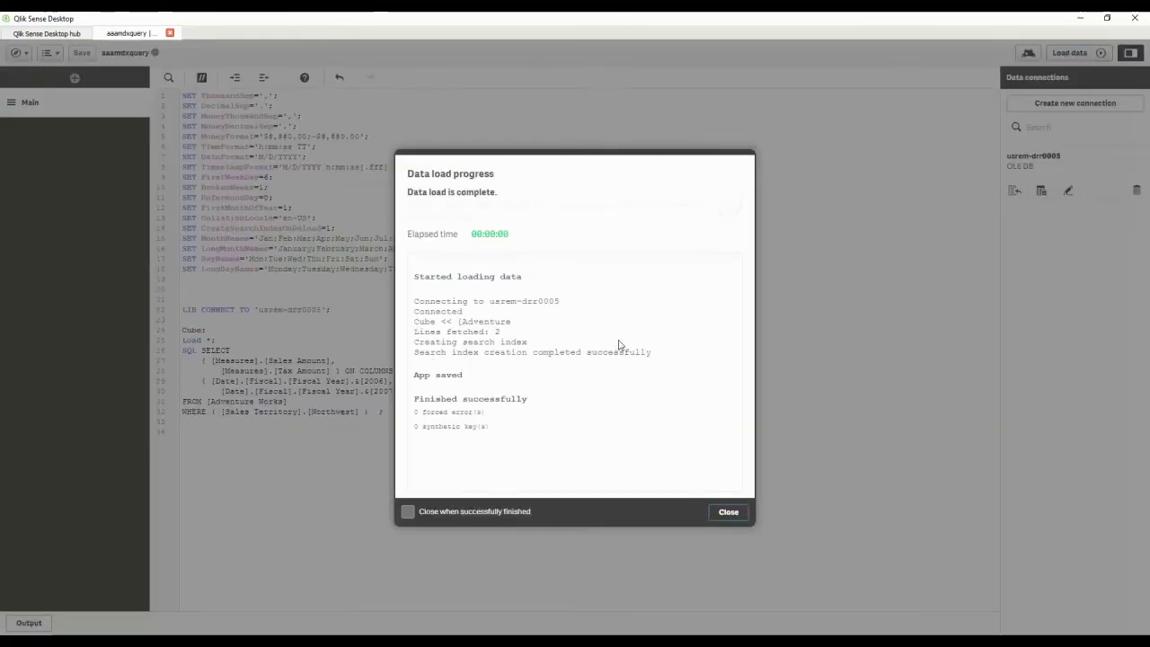
left_click(729, 513)
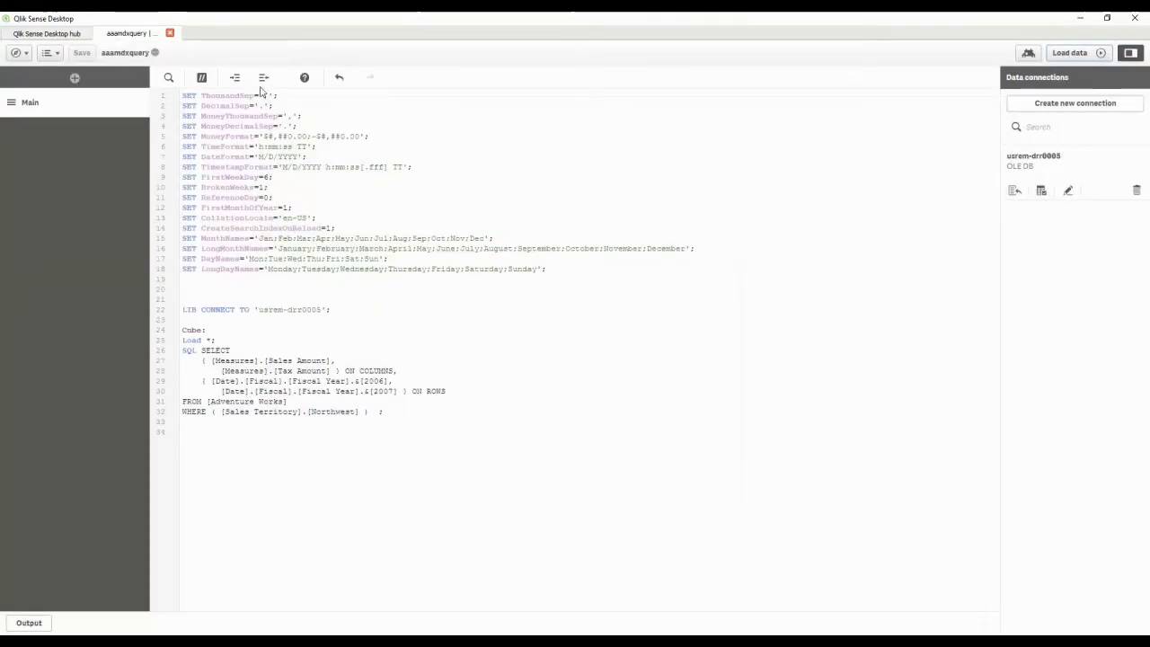
left_click(26, 56)
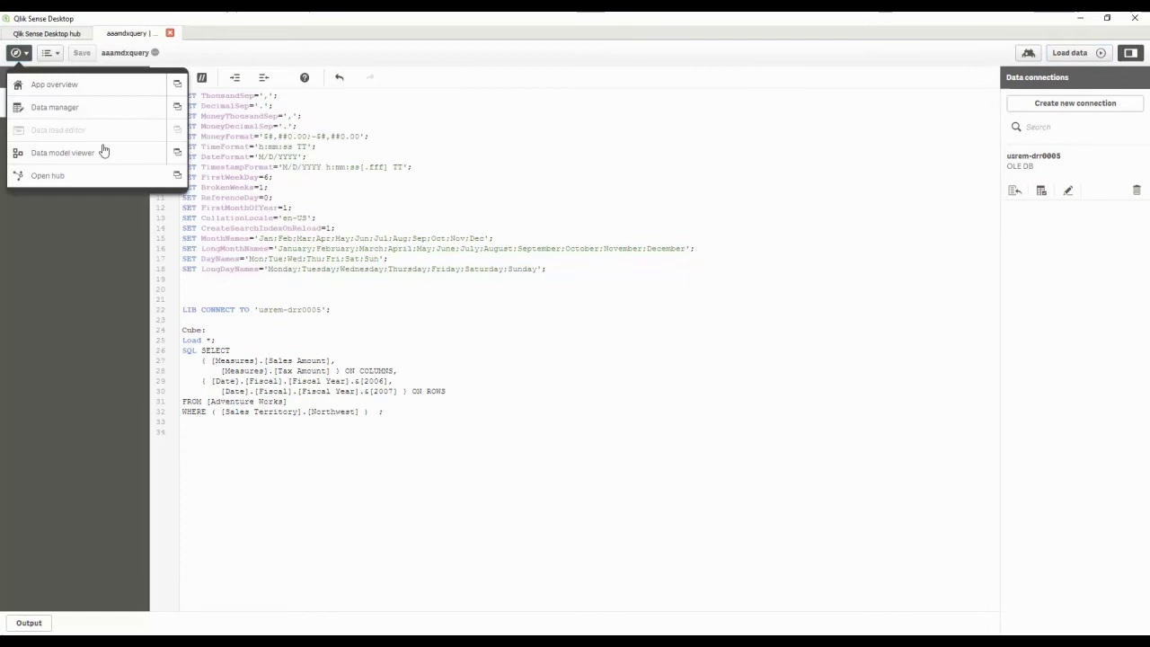
left_click(175, 155)
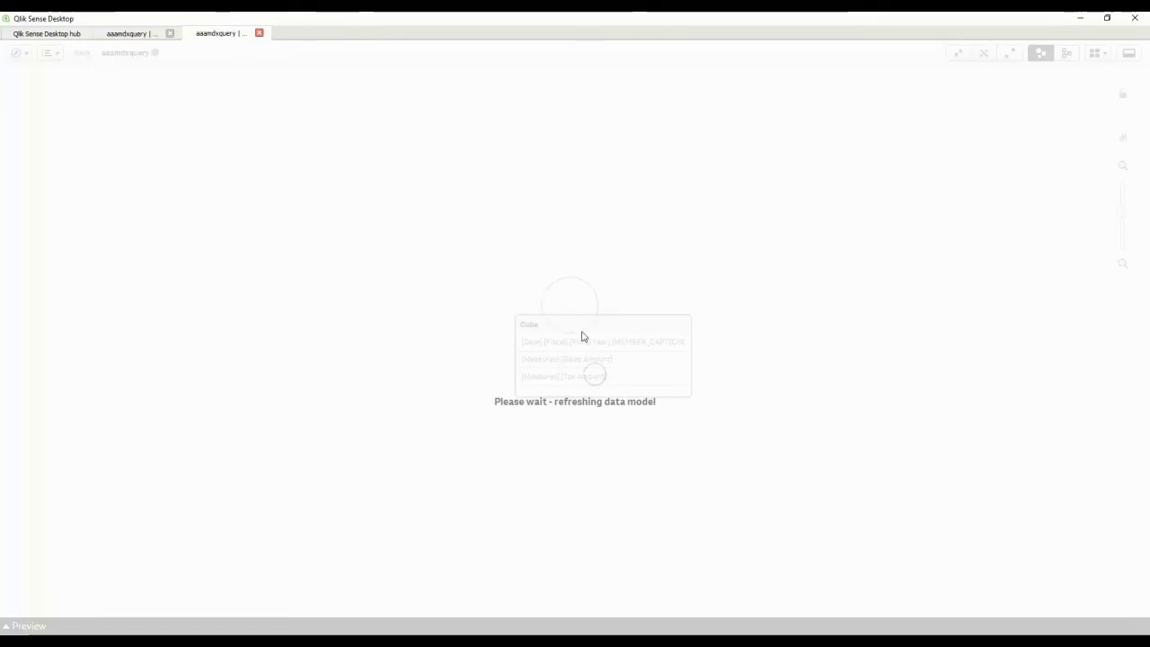
left_click(99, 626)
left_click(545, 300)
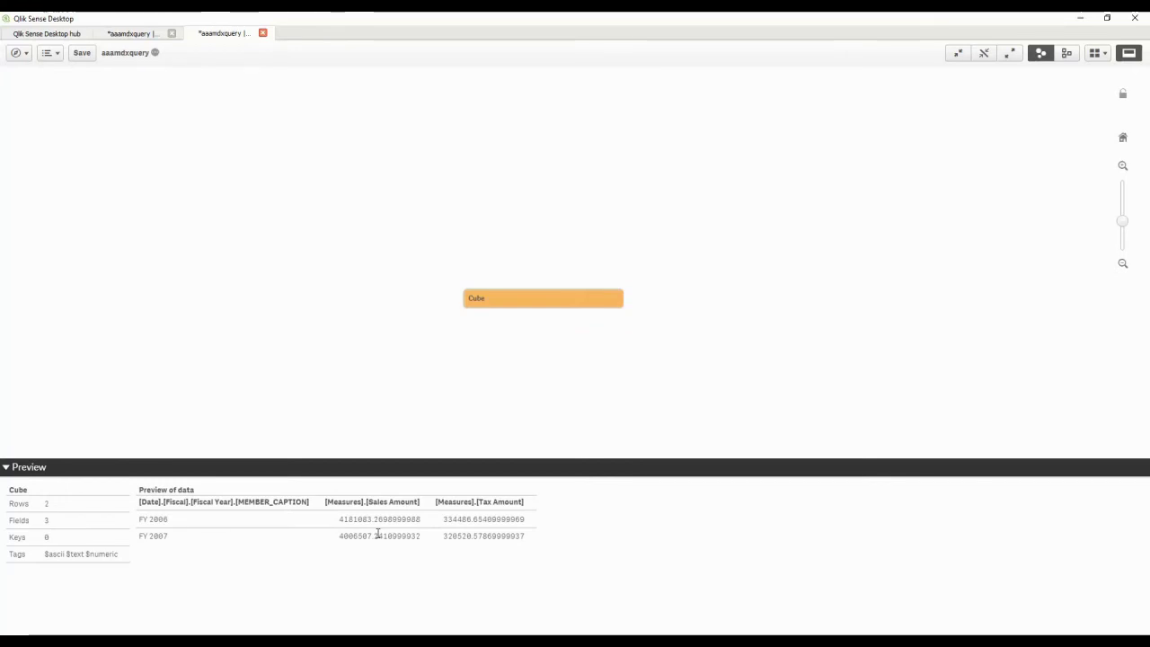
left_click(144, 36)
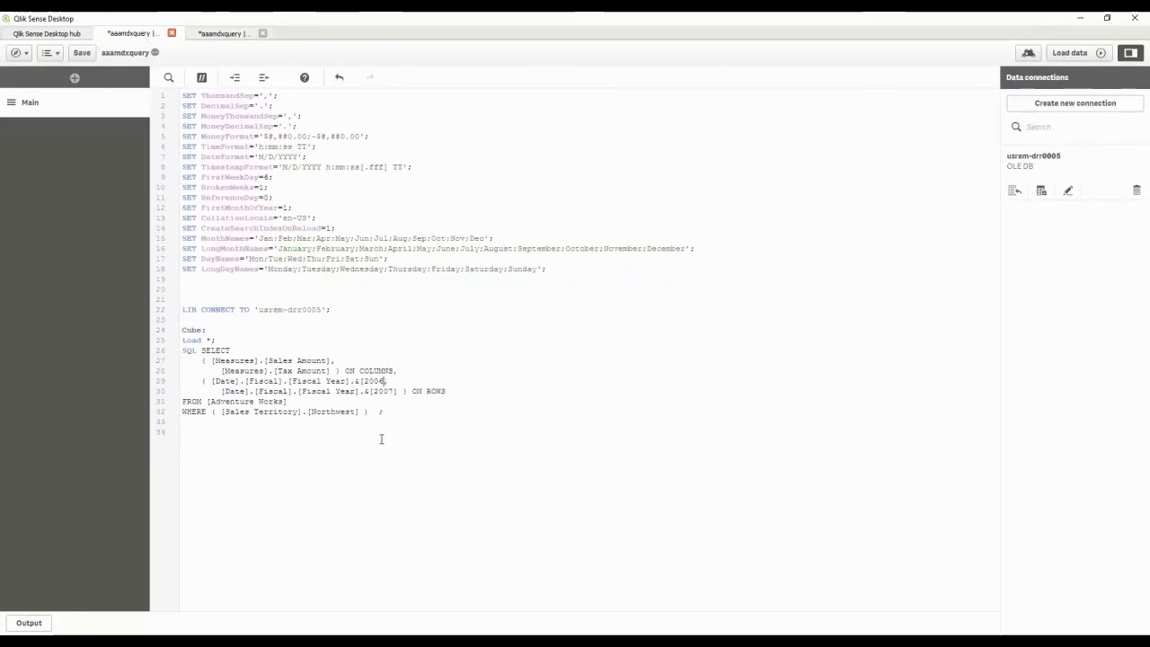
Step: Remove the .&[2006] and .&[2007] members so rows cover the whole Fiscal Year level
key("BackSpace")
key("BackSpace")
key("BackSpace")
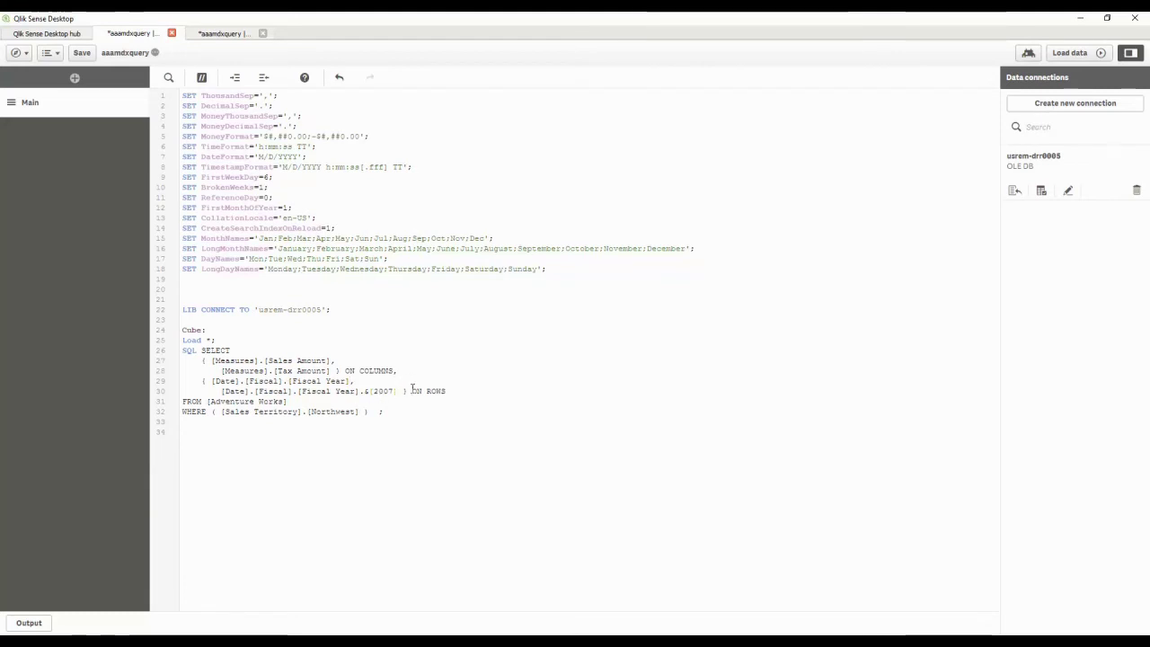
key("BackSpace")
key("BackSpace")
key("BackSpace")
key("BackSpace")
key("BackSpace")
key("BackSpace")
key("BackSpace")
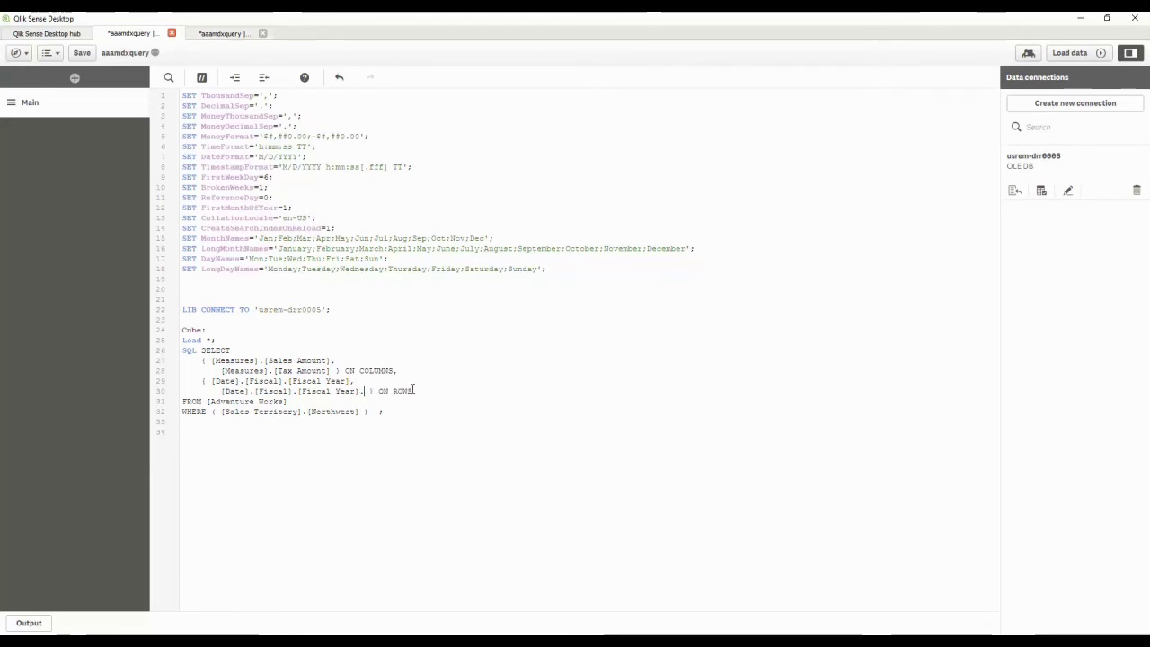
key("BackSpace")
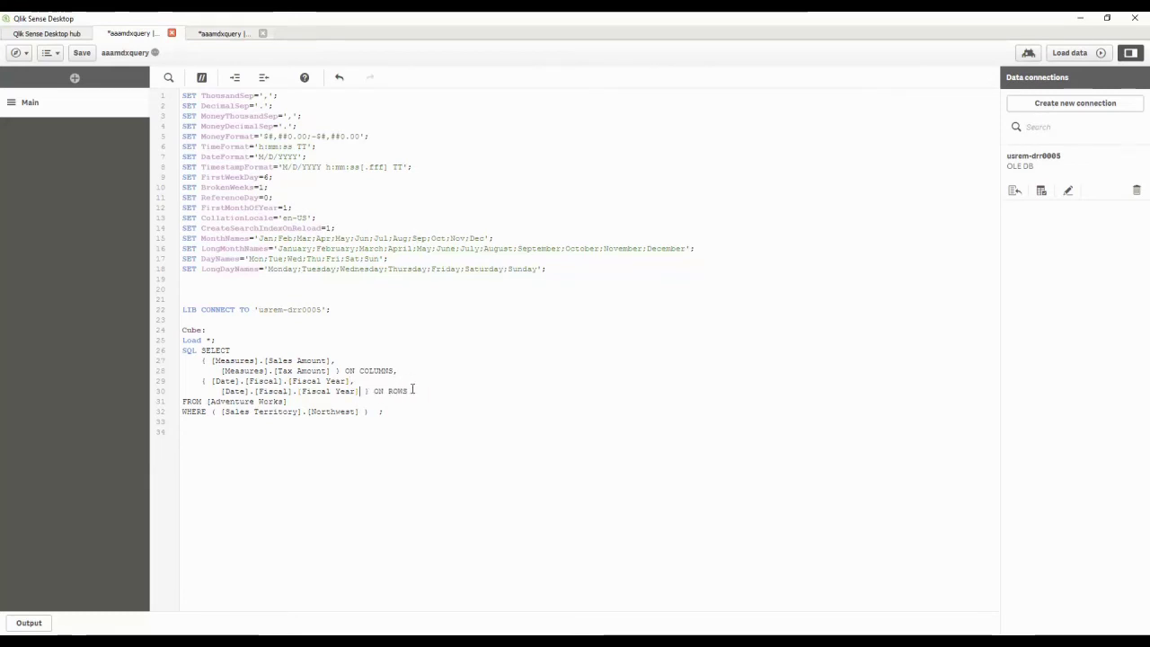
Step: Replace the Northwest territory in the slicer with Southwest
double_click(334, 413)
type("Soutwh")
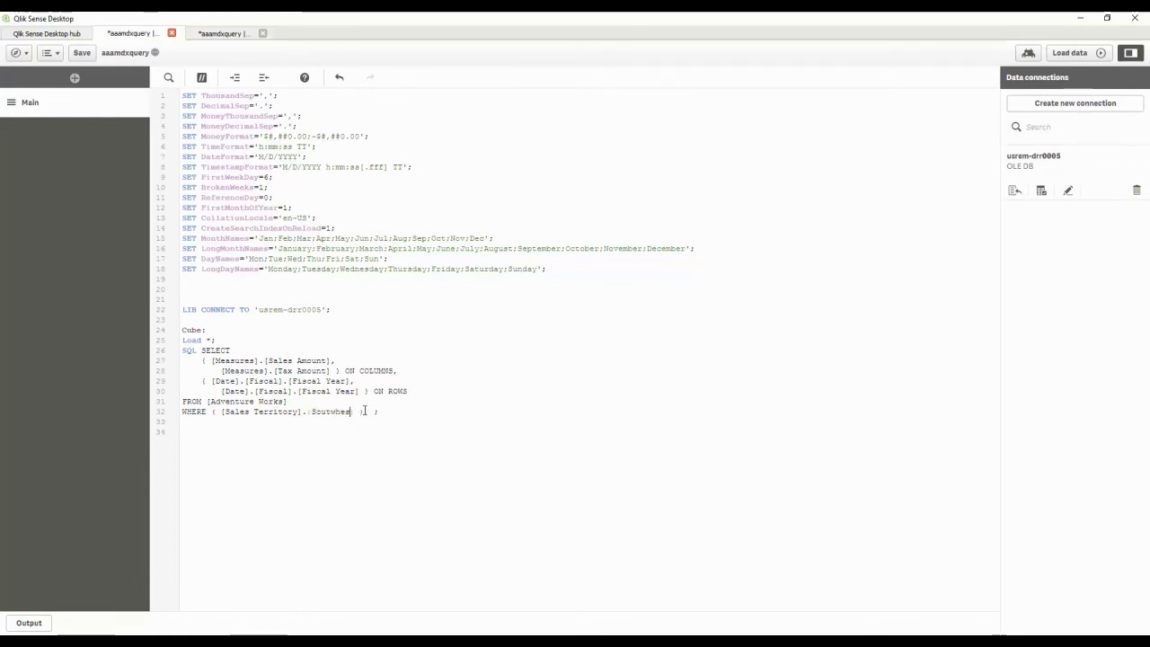
key("BackSpace")
key("BackSpace")
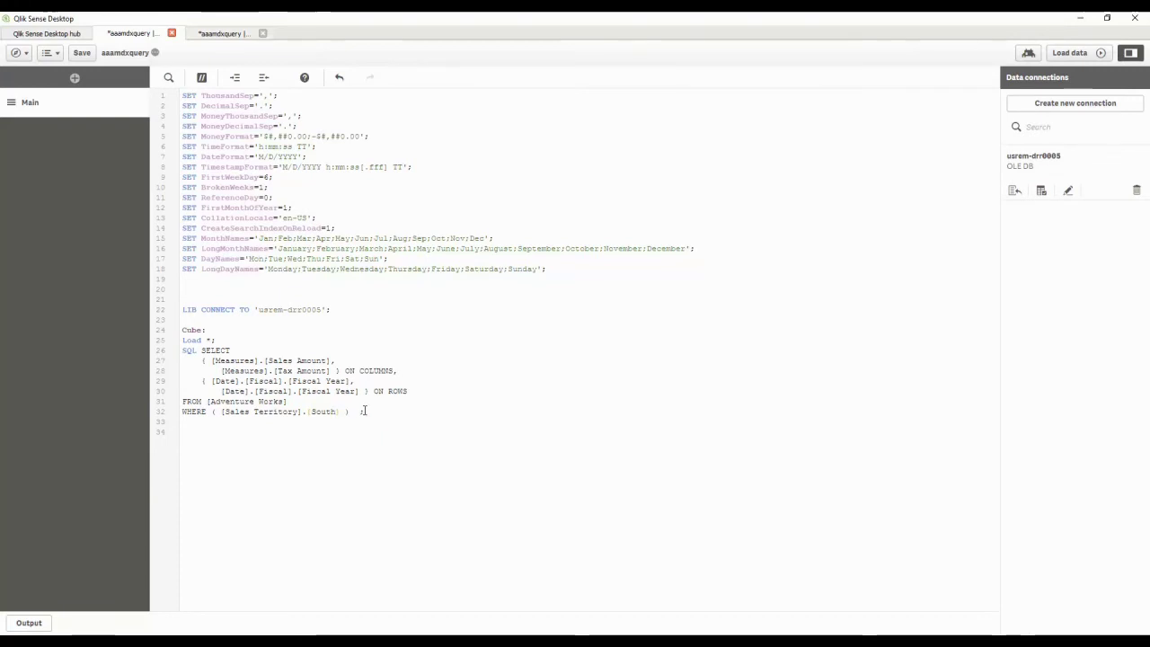
Step: Reload the Southwest query and check the Cube table's 14 rows spanning FY 2005–2011
left_click(1068, 52)
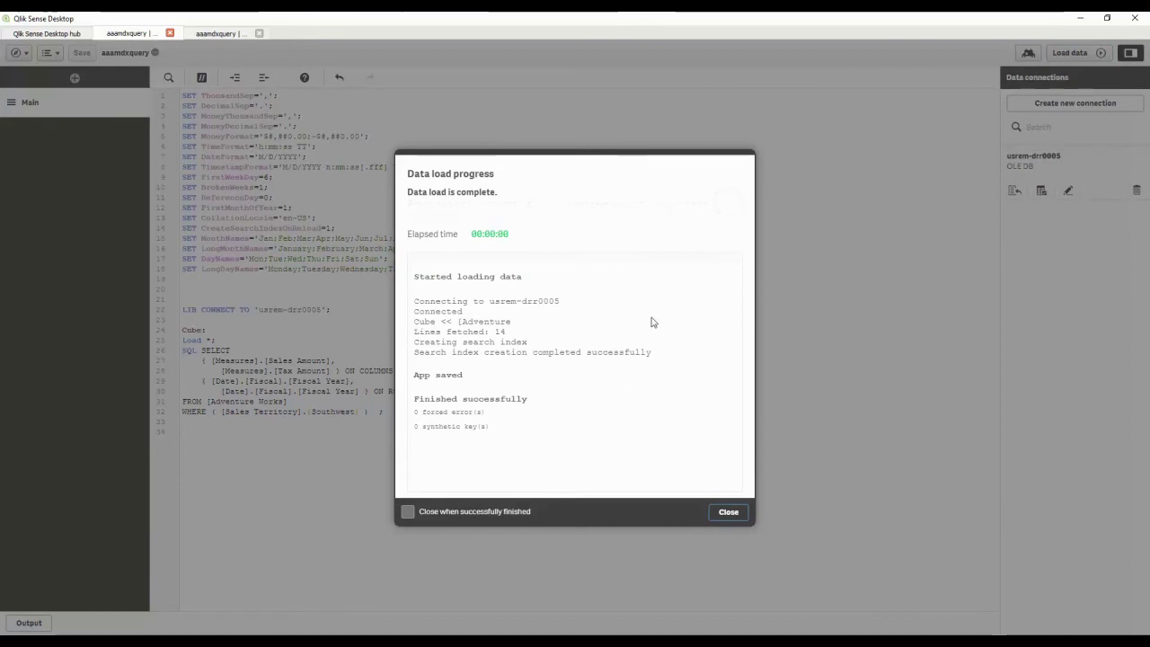
left_click(729, 512)
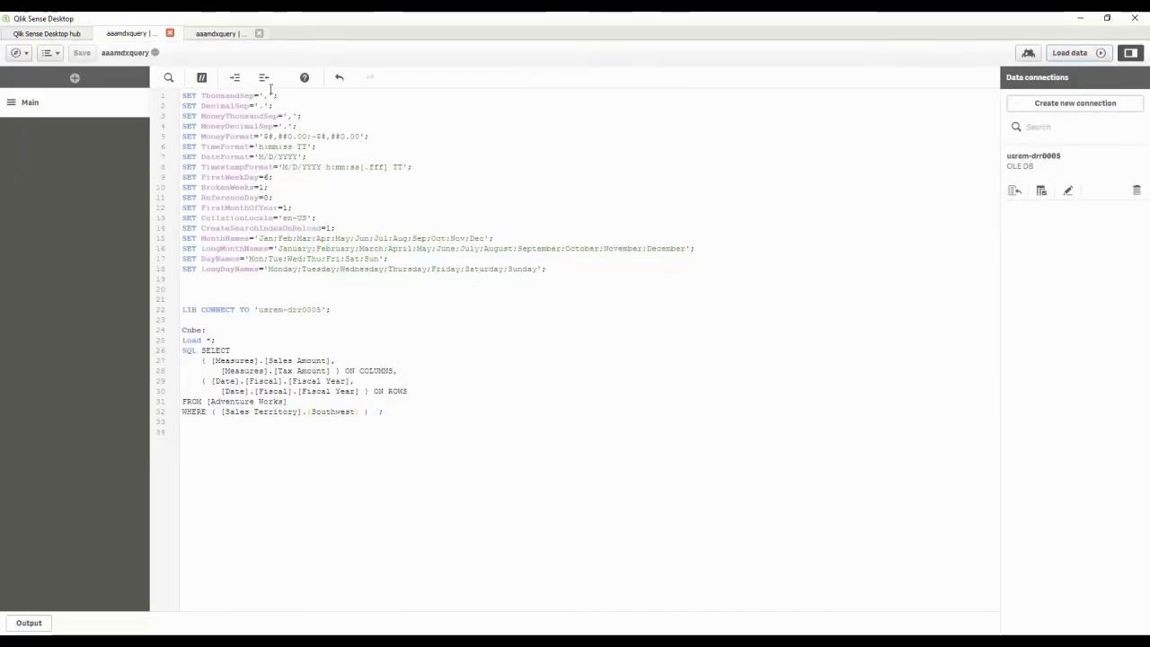
left_click(223, 34)
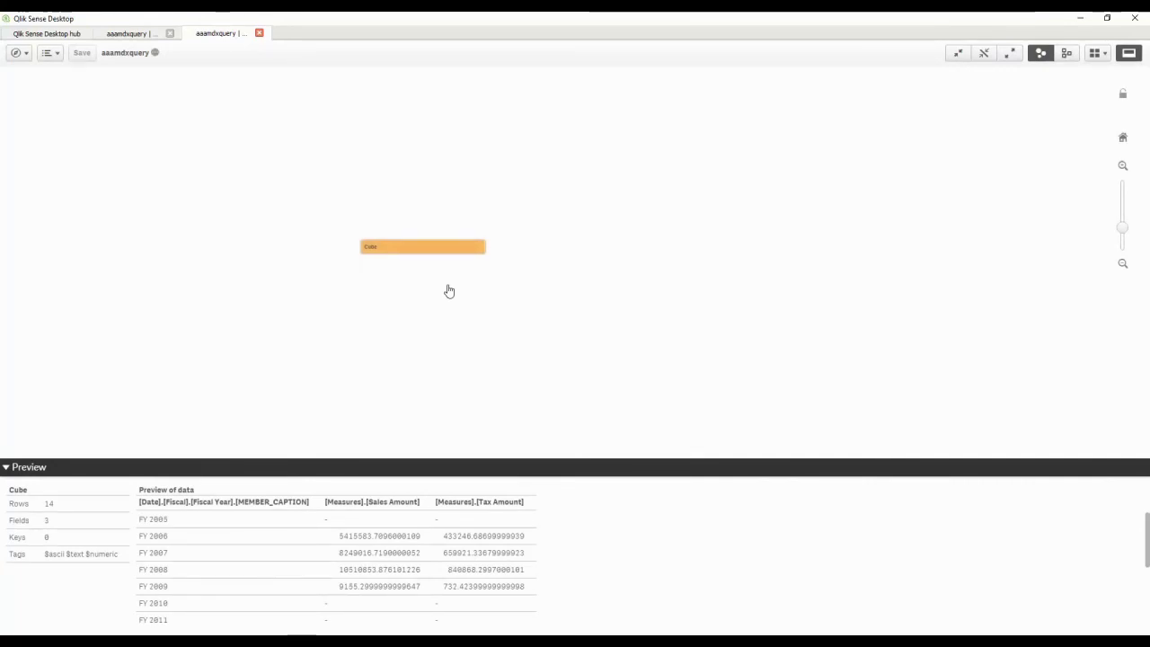
left_click(133, 34)
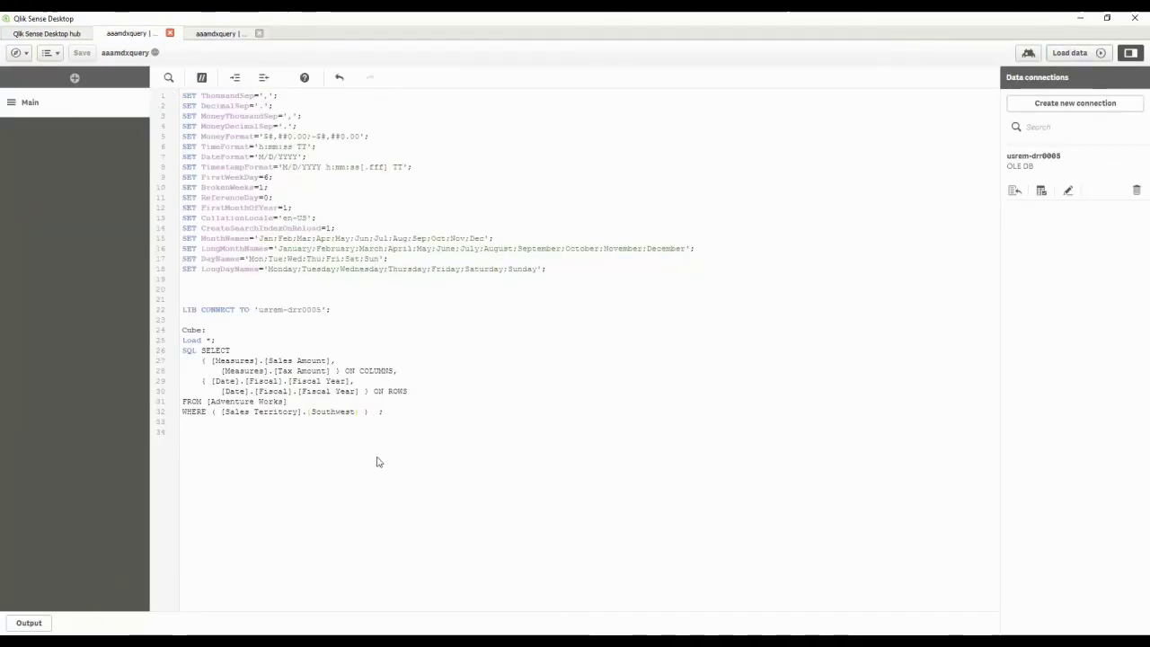